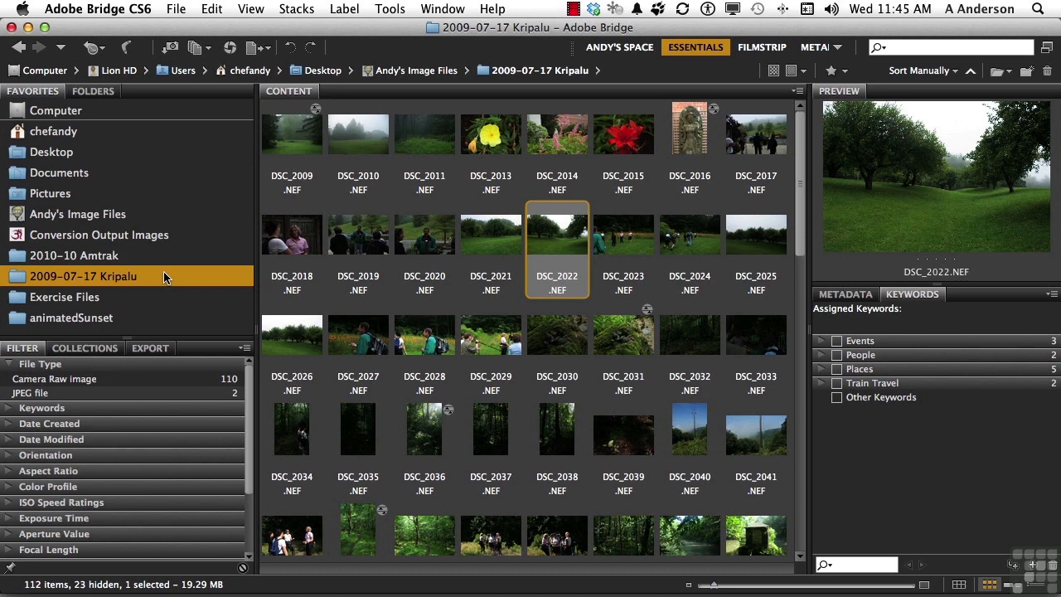
Step: Copy the DSC_2022 photo into the Exercise Files favorite folder with an Option-drag
click(627, 237)
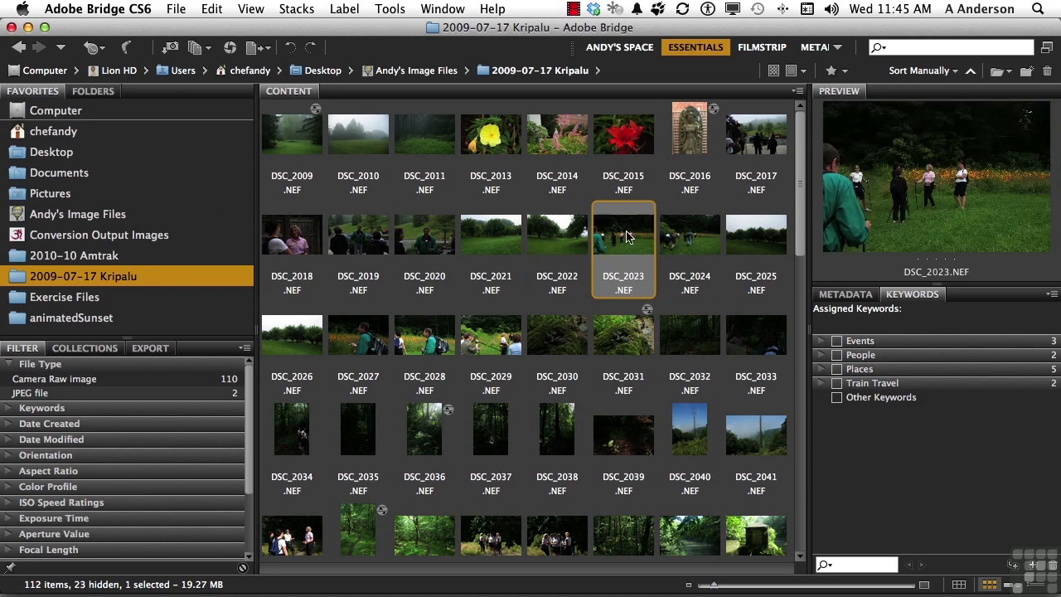
click(571, 243)
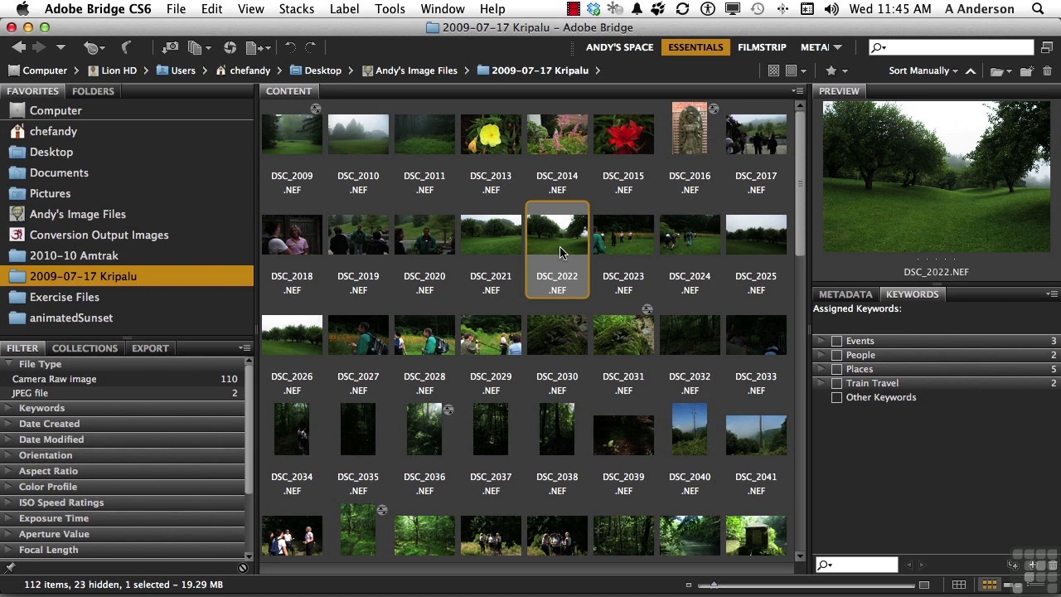
drag(560, 252, 120, 300)
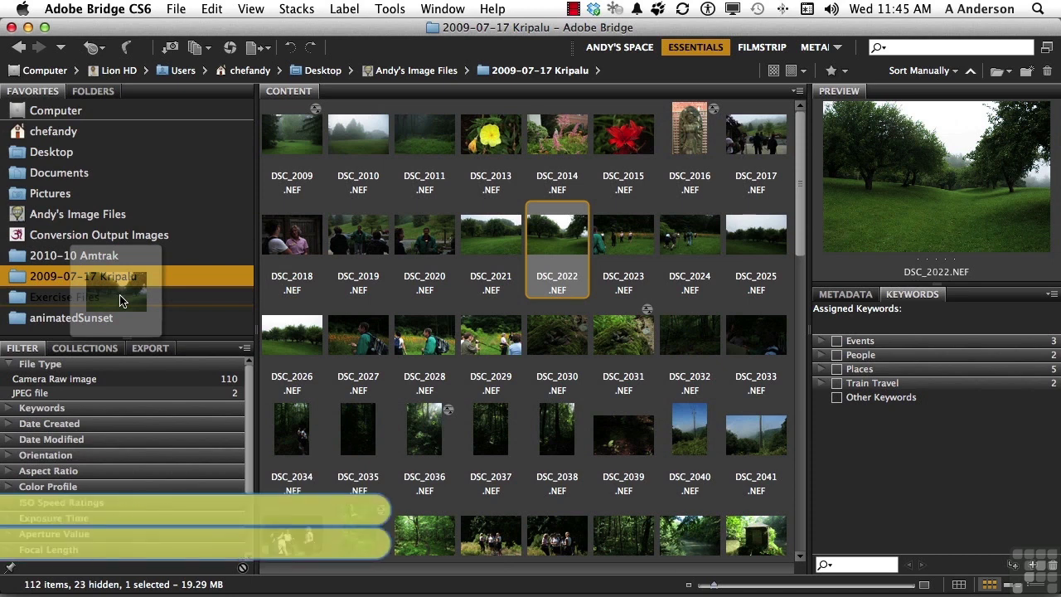
key(alt)
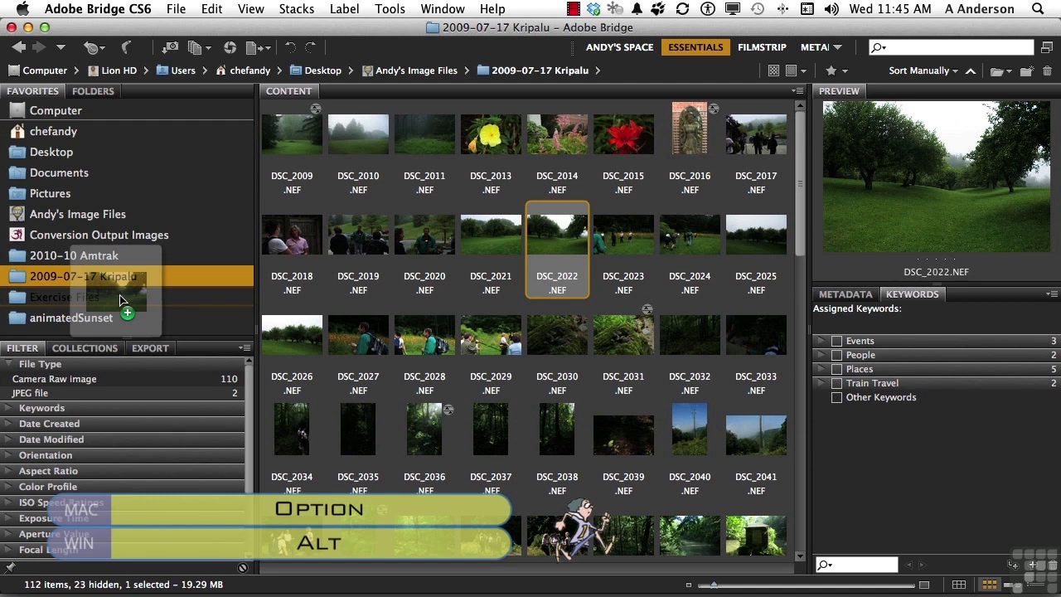
drag(120, 299, 121, 299)
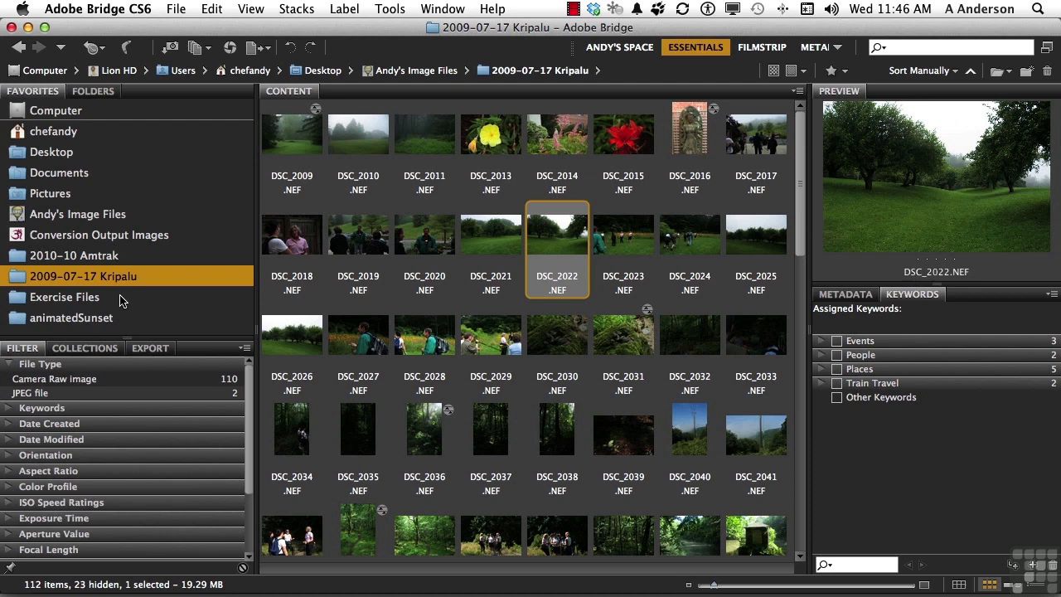
click(566, 279)
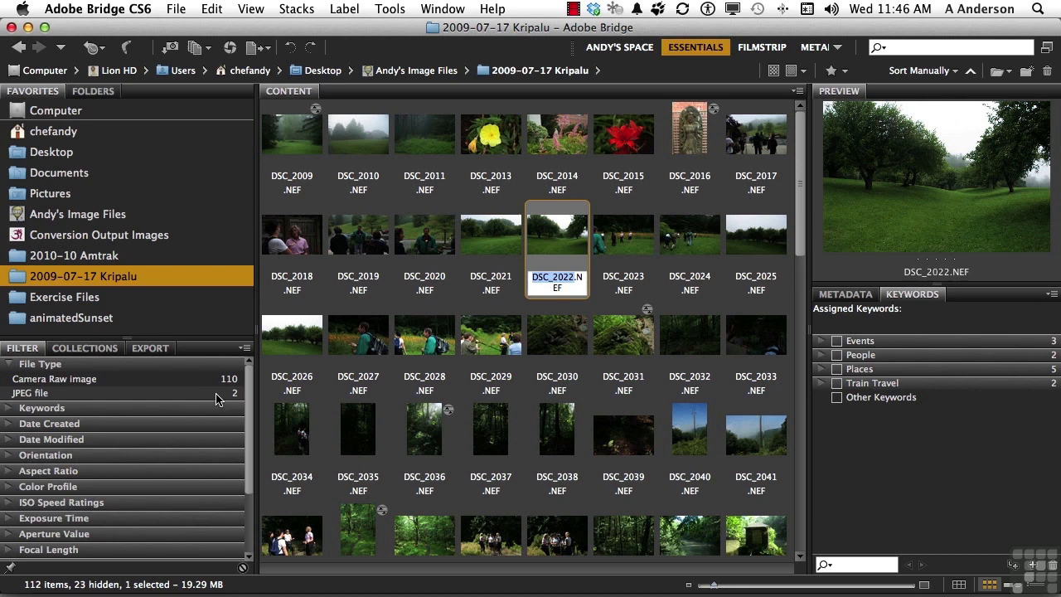
click(533, 281)
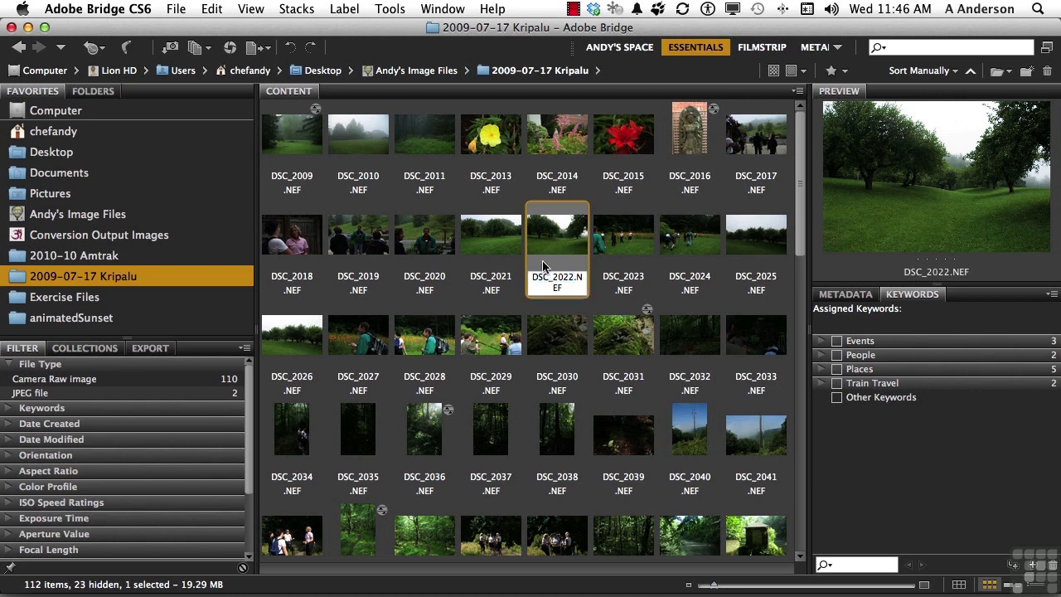
click(545, 239)
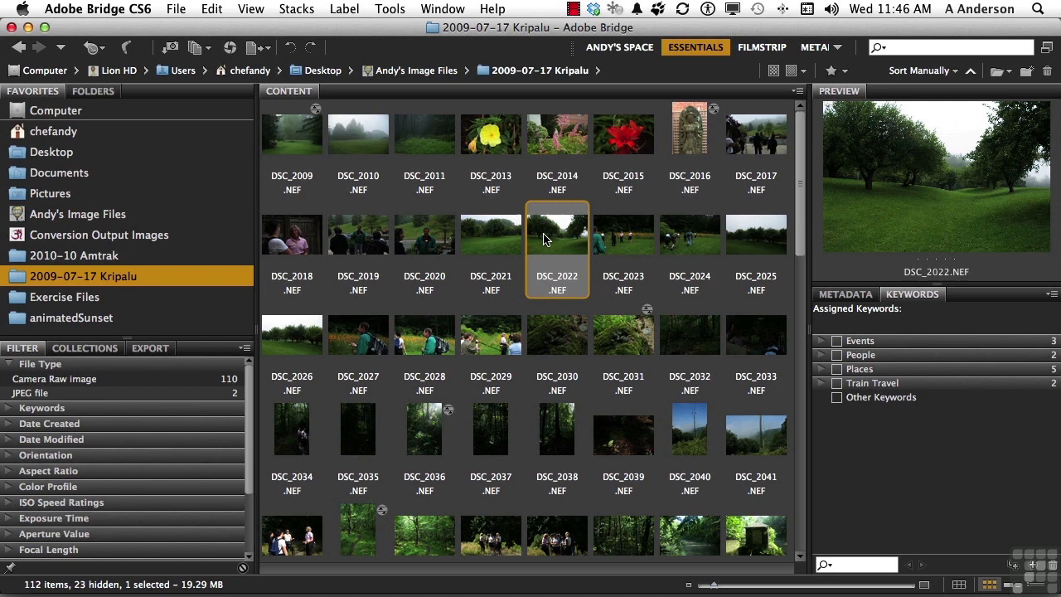
Step: Filter the folder to JPEG and Camera Raw files, then type dscn to jump to DSCN0163
click(67, 394)
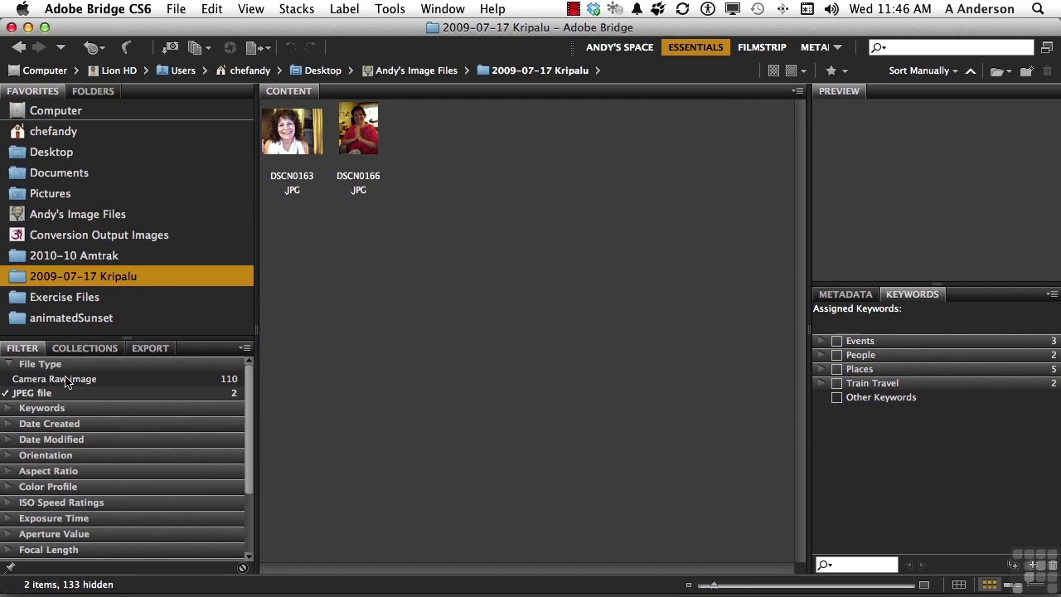
click(67, 380)
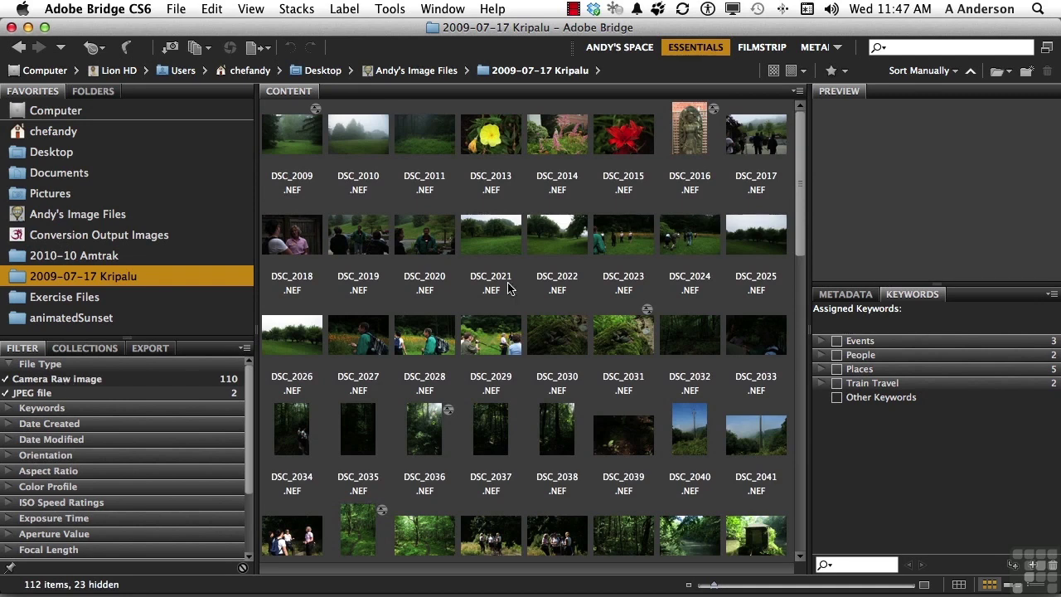
click(474, 228)
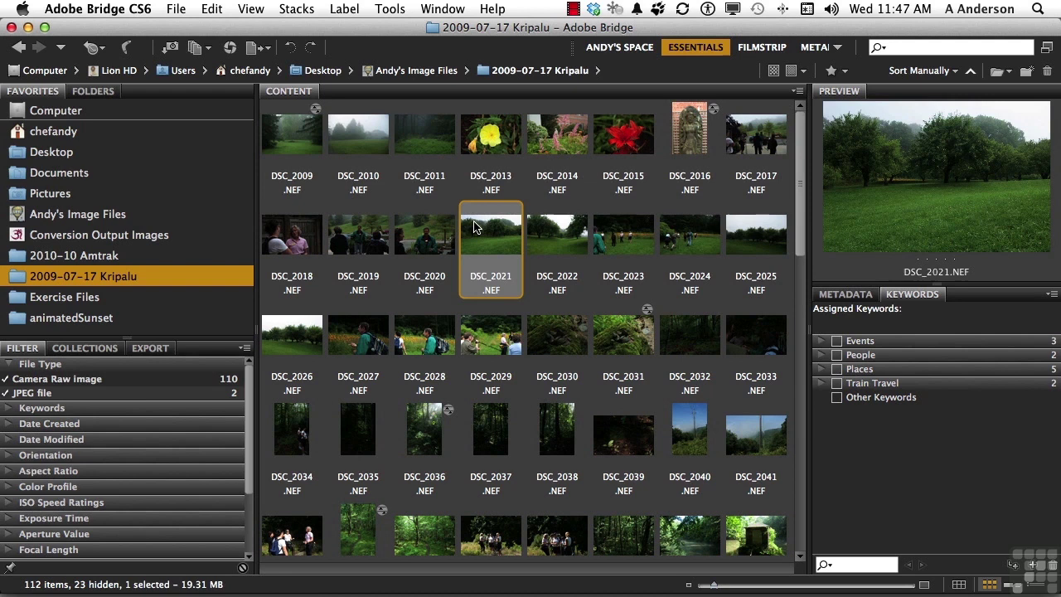
text(dscn)
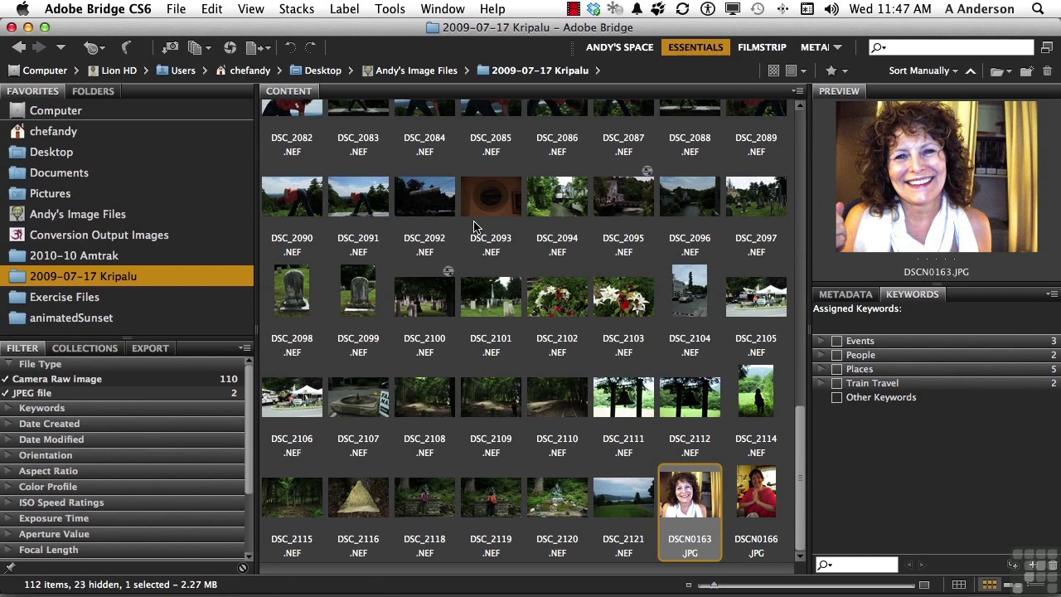
Step: Clear the JPEG and Camera Raw filters and select all 112 photos
click(38, 393)
click(38, 378)
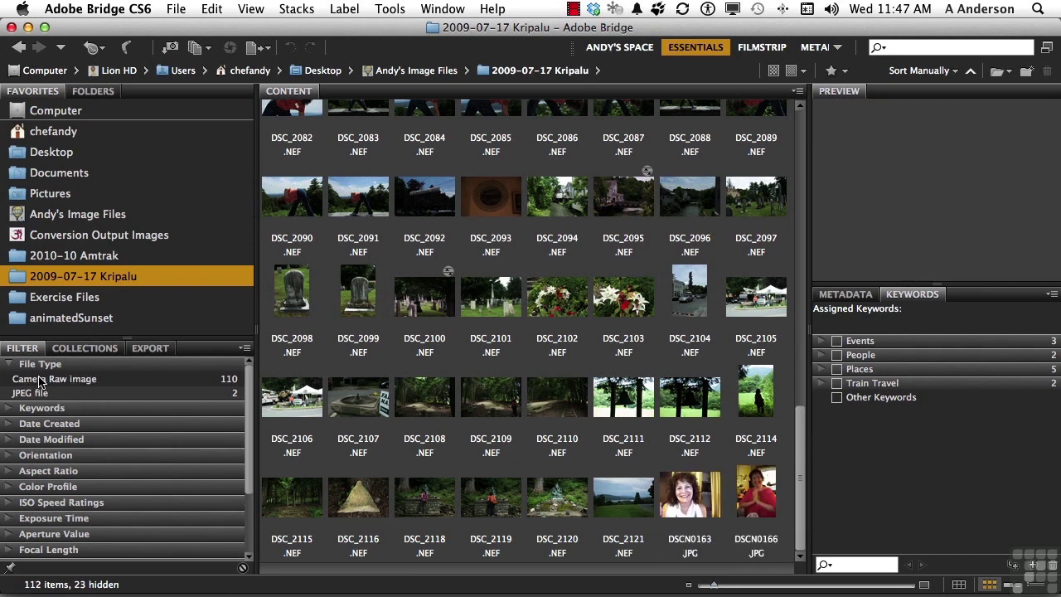
scroll(478, 274, up, 10)
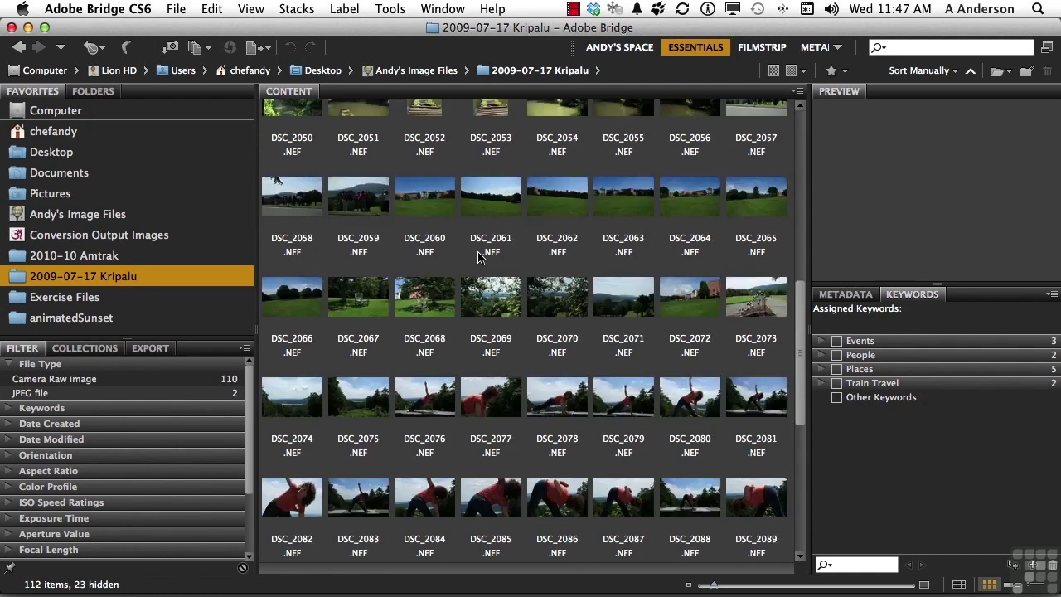
scroll(478, 257, up, 1)
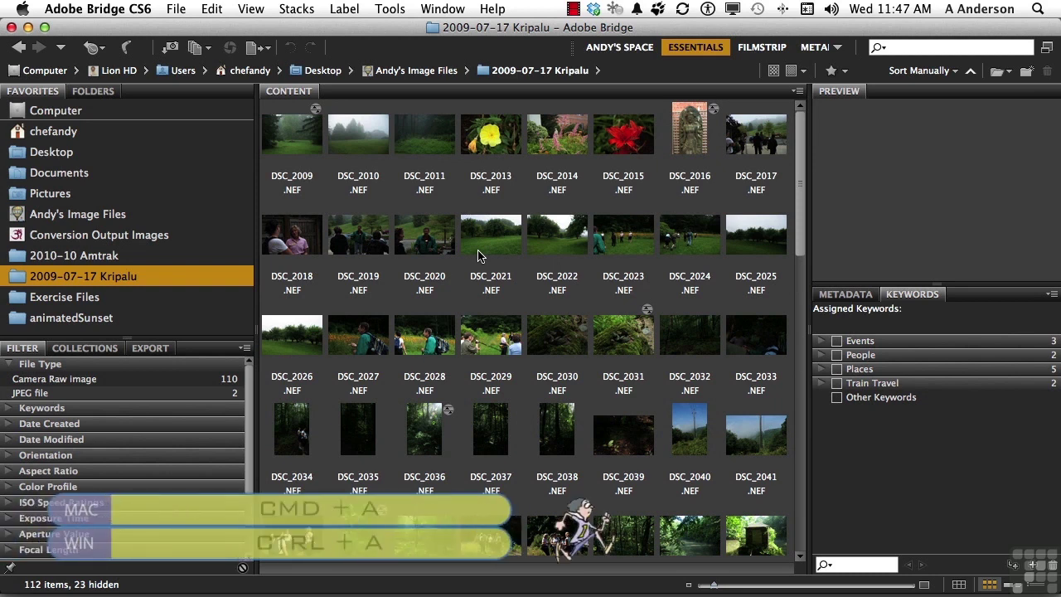
key(super+a)
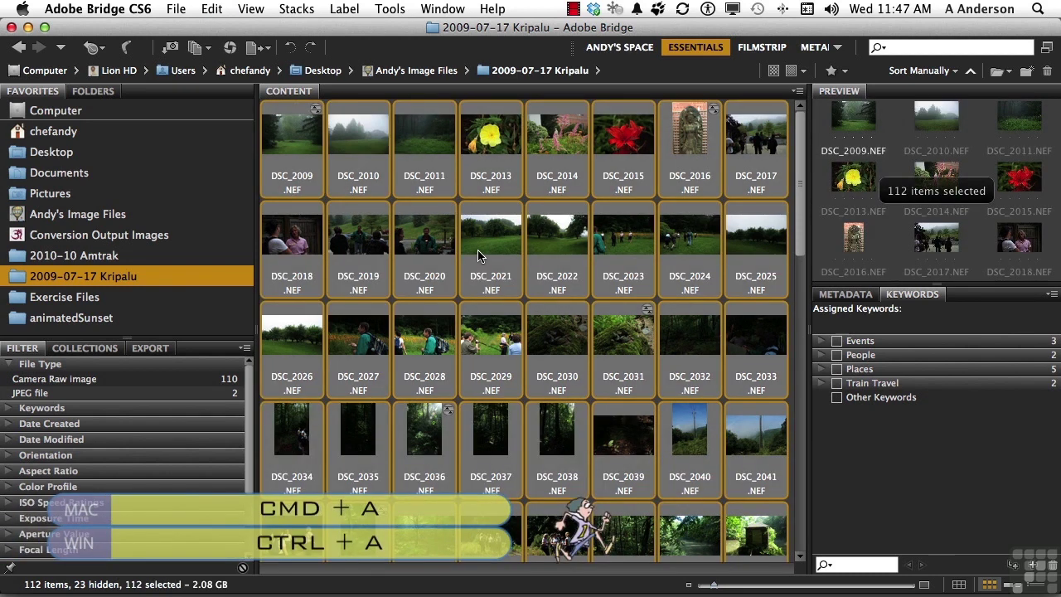
click(388, 10)
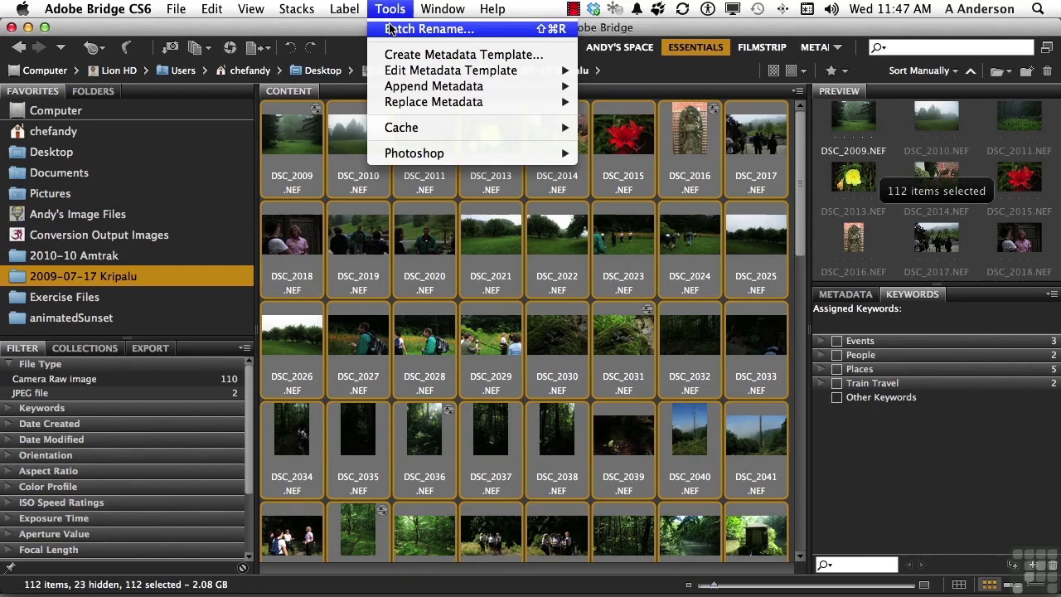
Step: In Batch Rename, drop the date, underscore and sequence parts and set the filename text to Kripalu
click(390, 29)
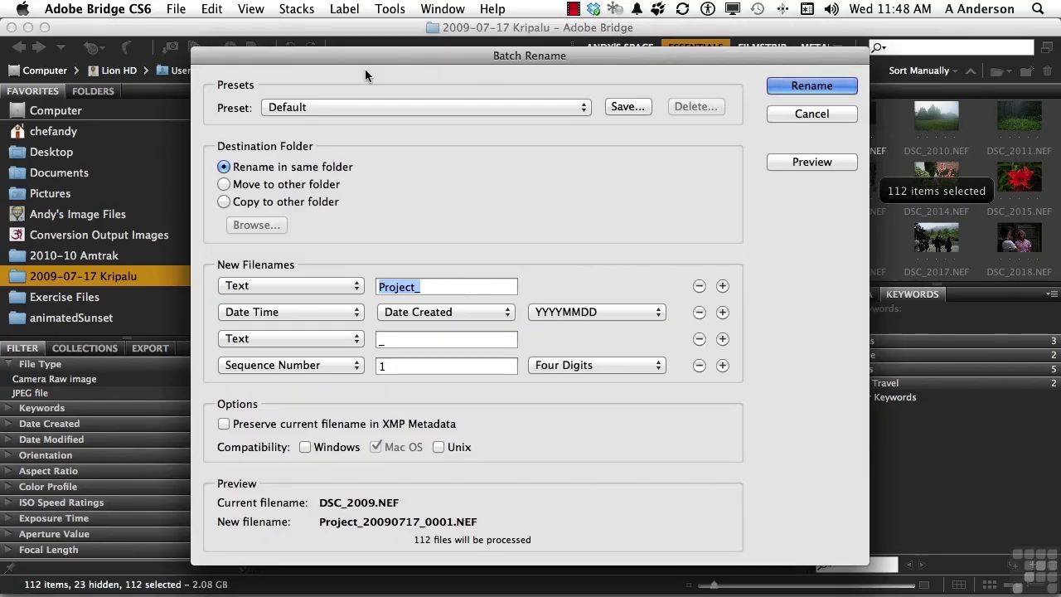
click(699, 365)
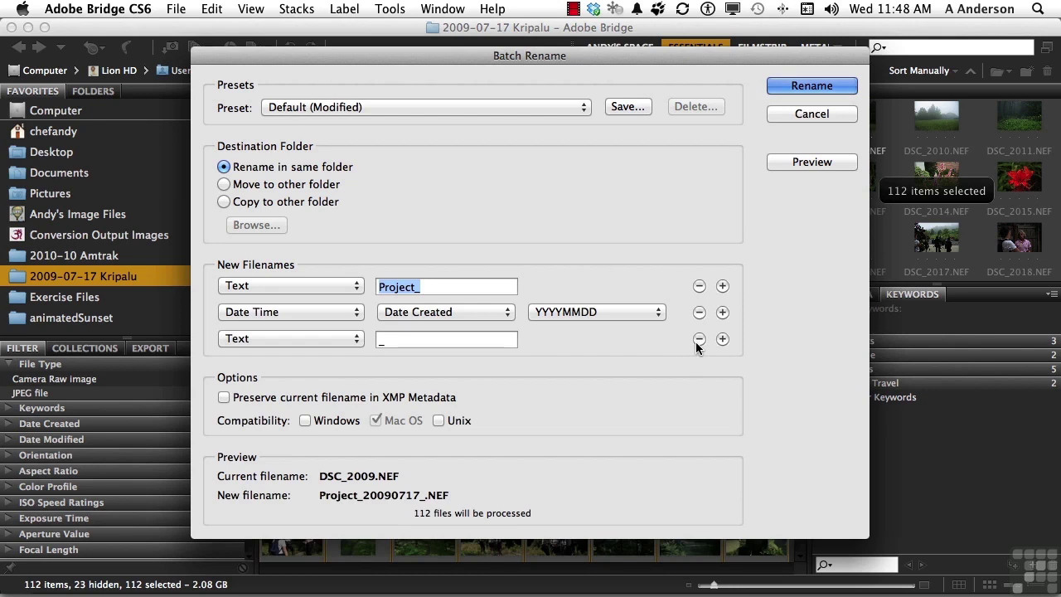
click(699, 340)
click(698, 313)
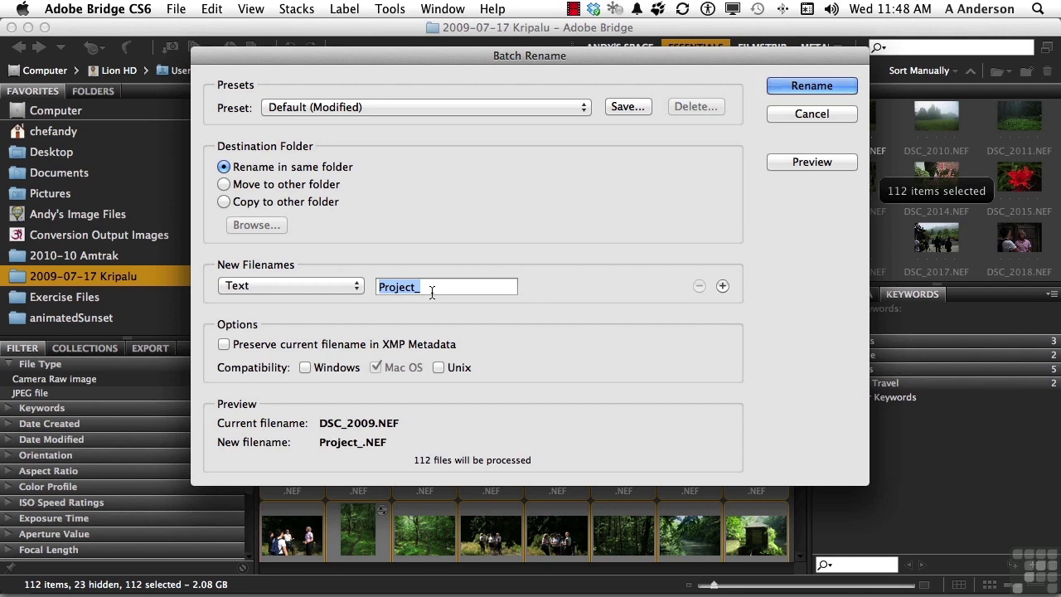
text(Kripa)
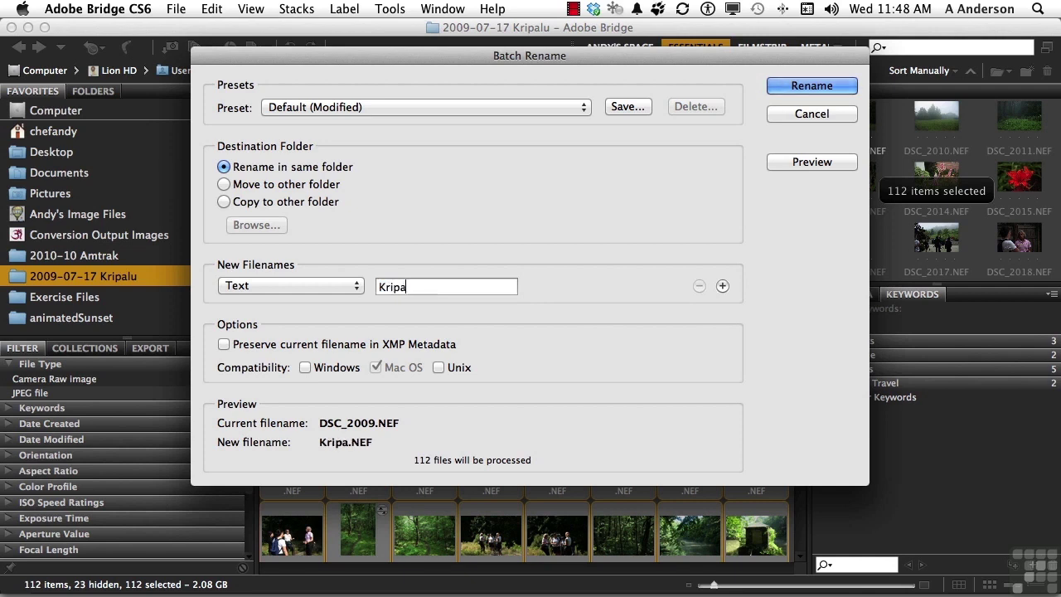
text(lu)
Step: Append a four-digit sequence number, preserve original filenames in XMP, and enable Windows and Unix compatibility
click(721, 286)
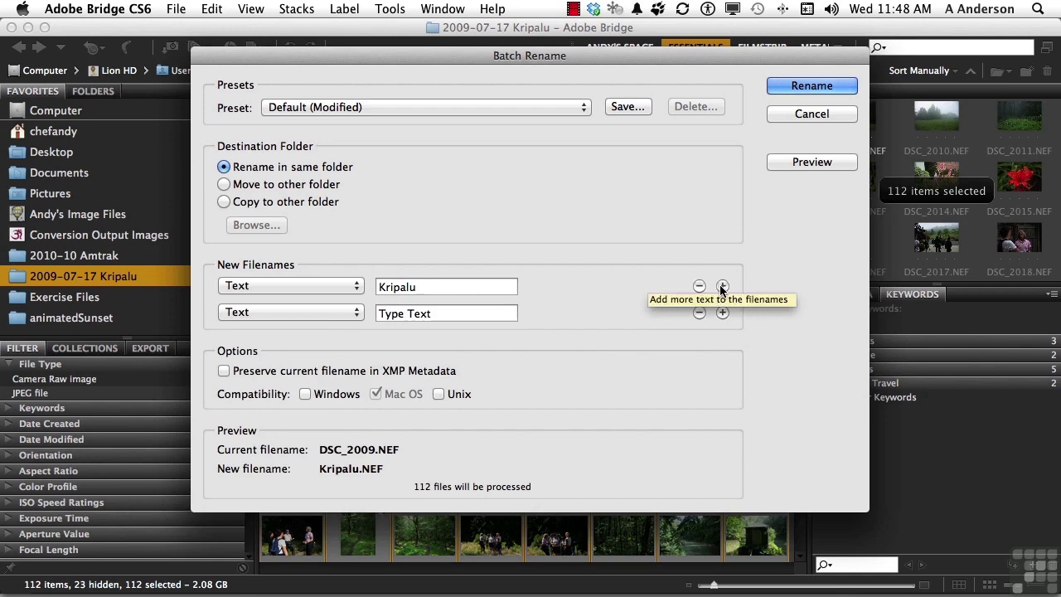
click(329, 315)
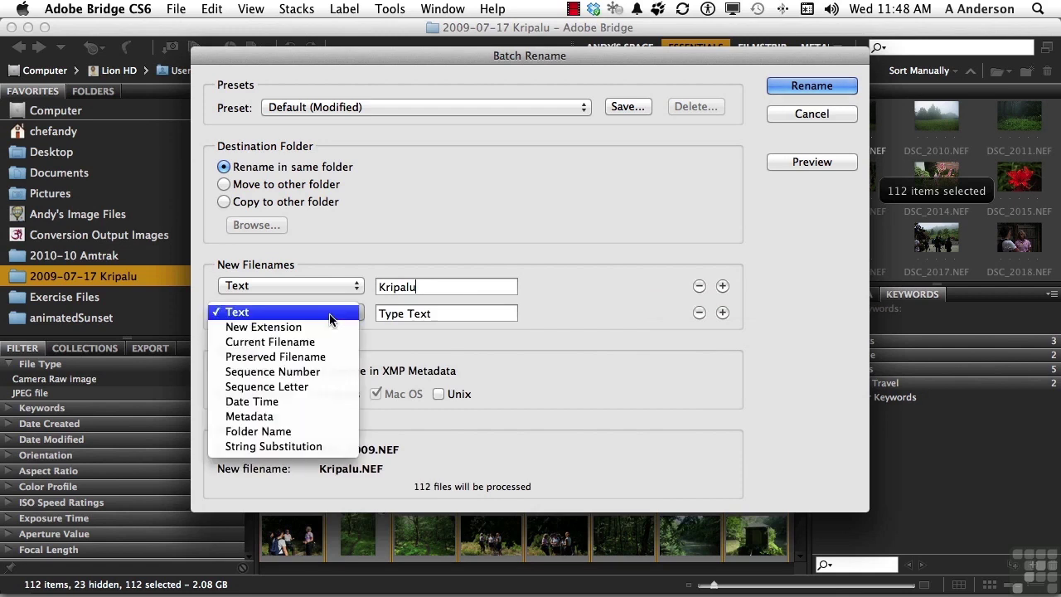
click(324, 372)
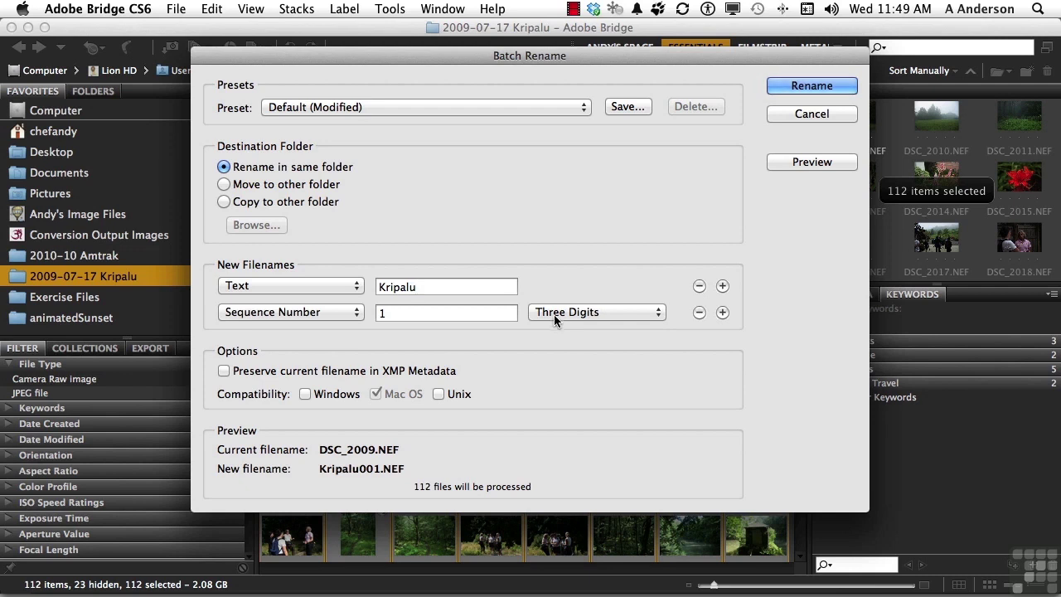
click(554, 319)
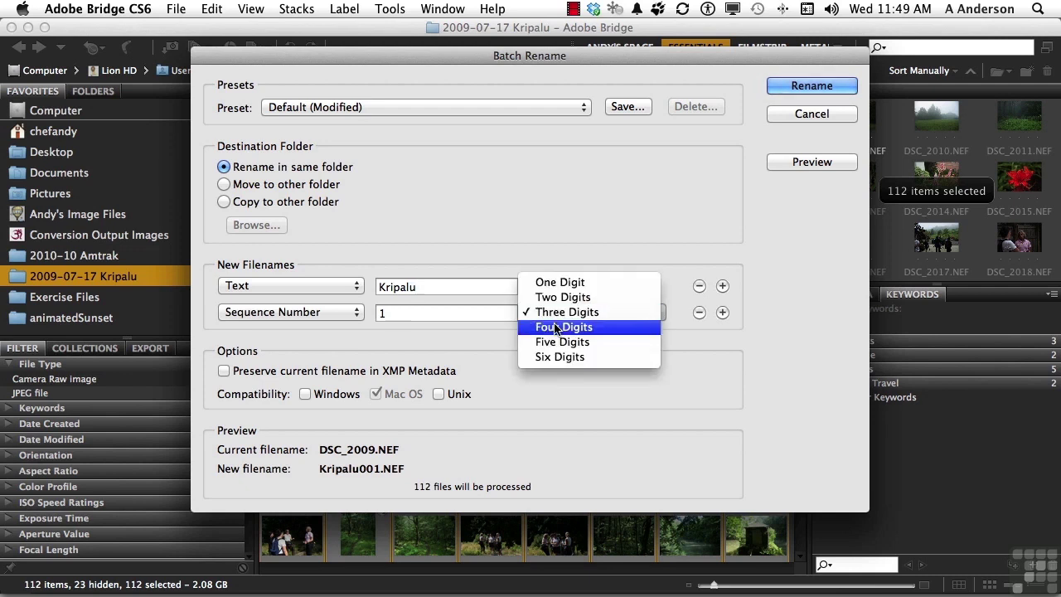
click(556, 327)
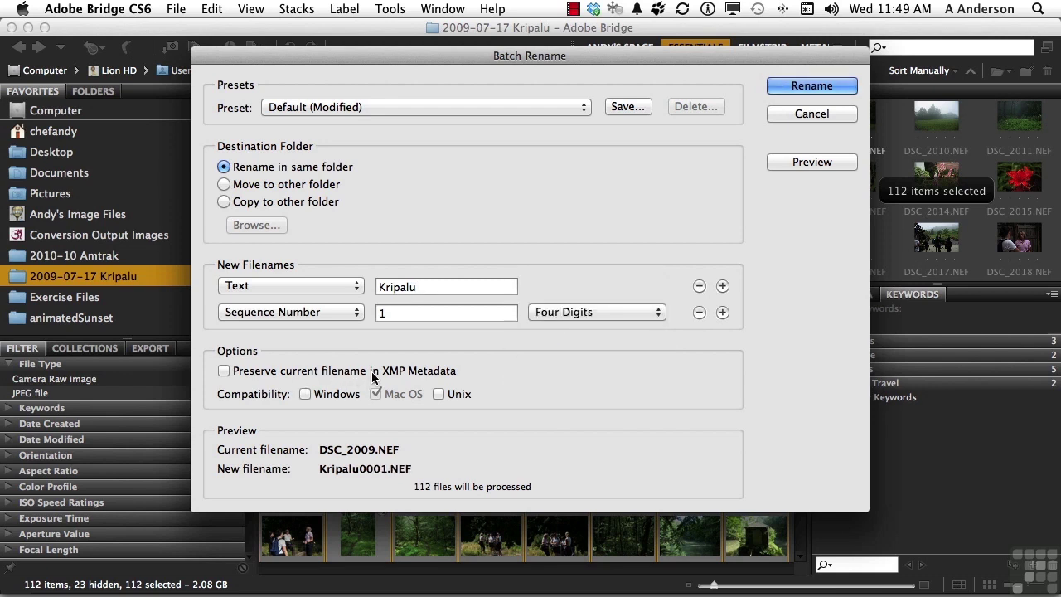
click(223, 370)
click(305, 393)
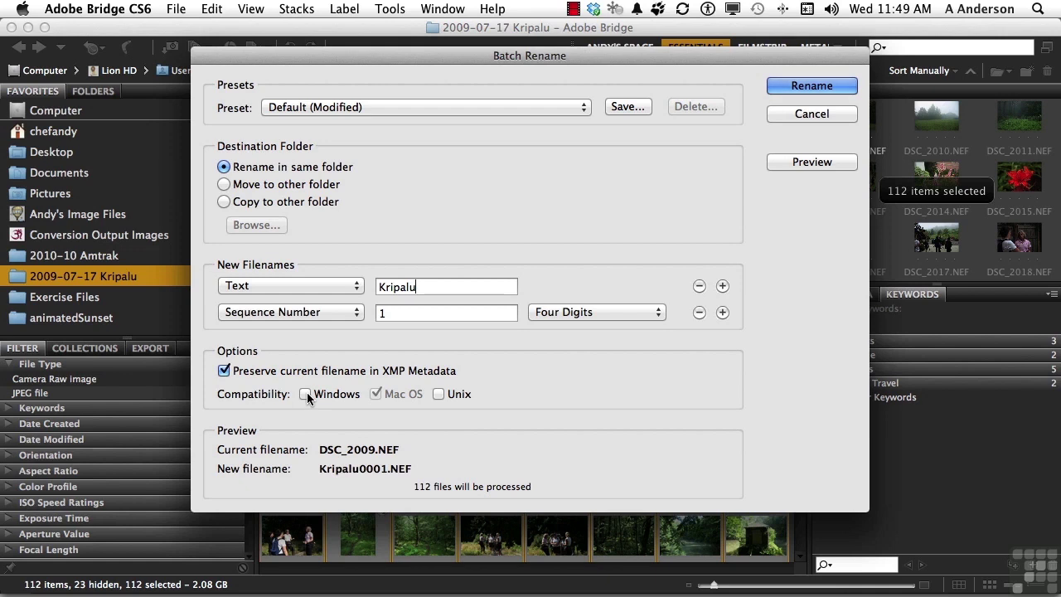
click(438, 394)
click(793, 163)
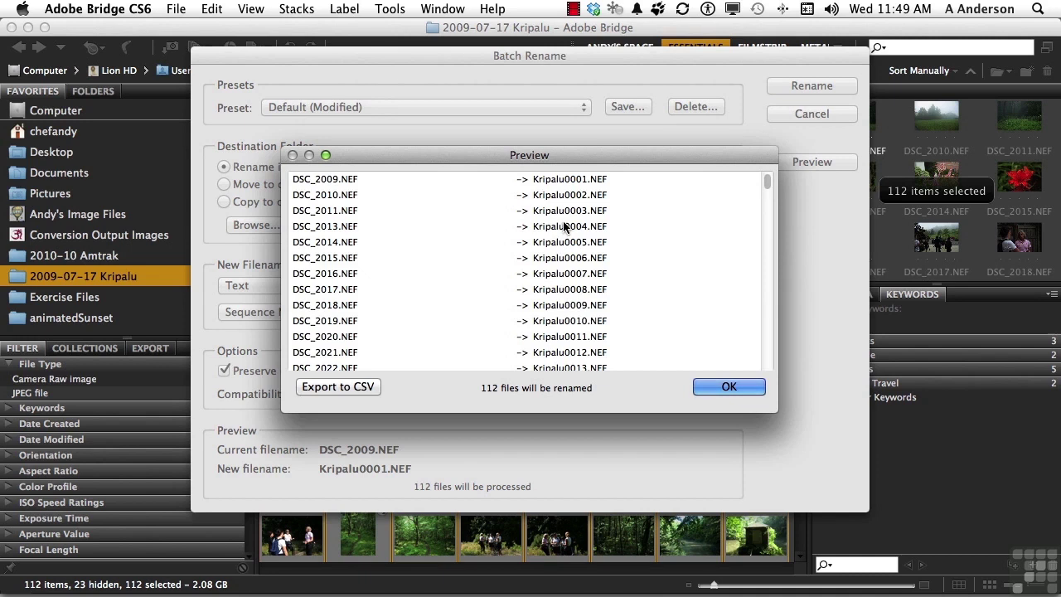
scroll(563, 226, down, 2)
scroll(564, 226, down, 20)
scroll(564, 226, up, 20)
click(721, 386)
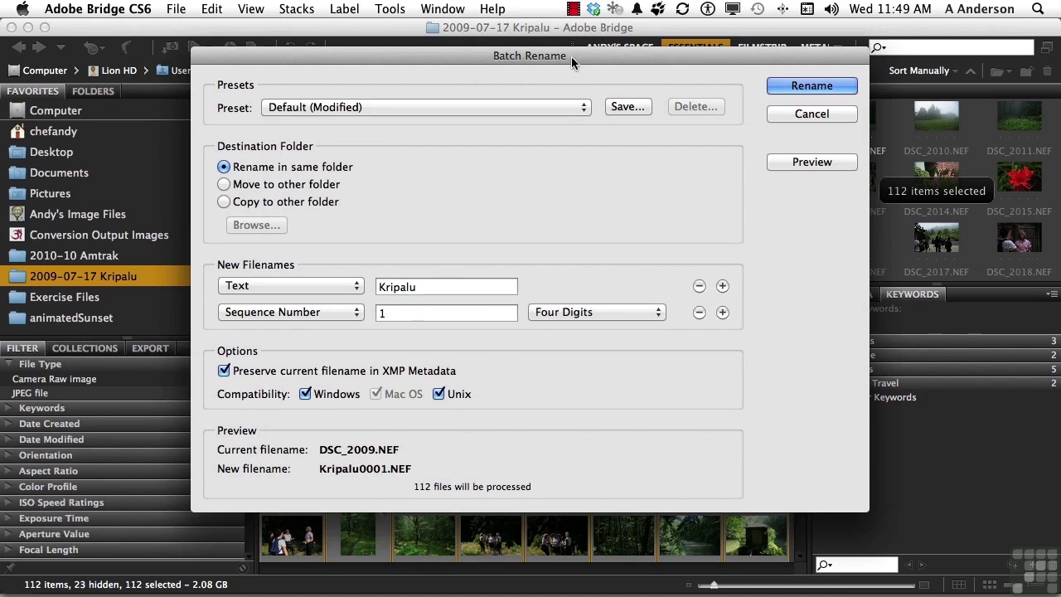
drag(571, 56, 716, 227)
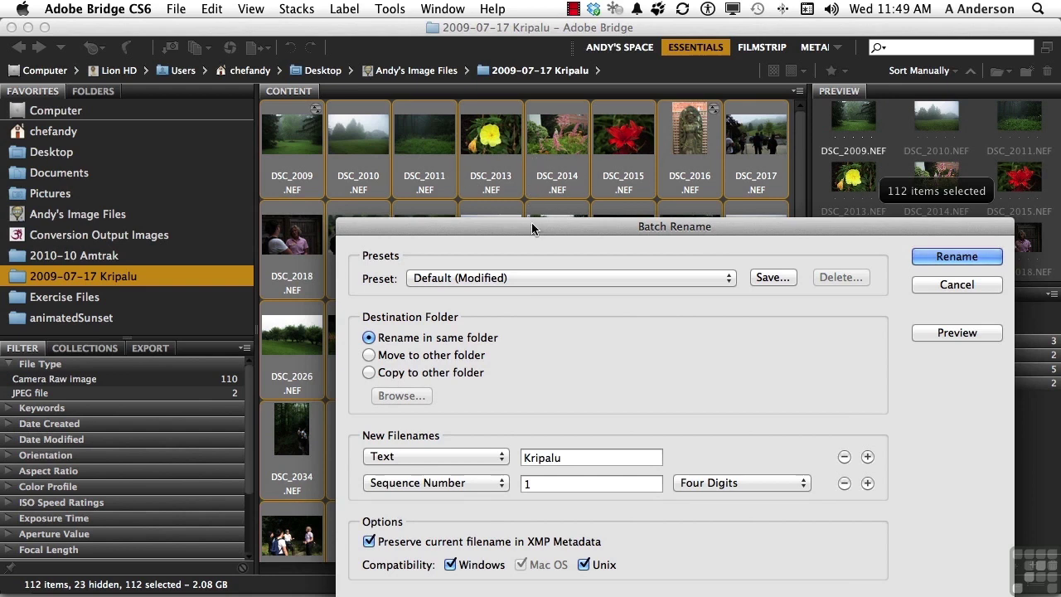
drag(531, 230, 450, 84)
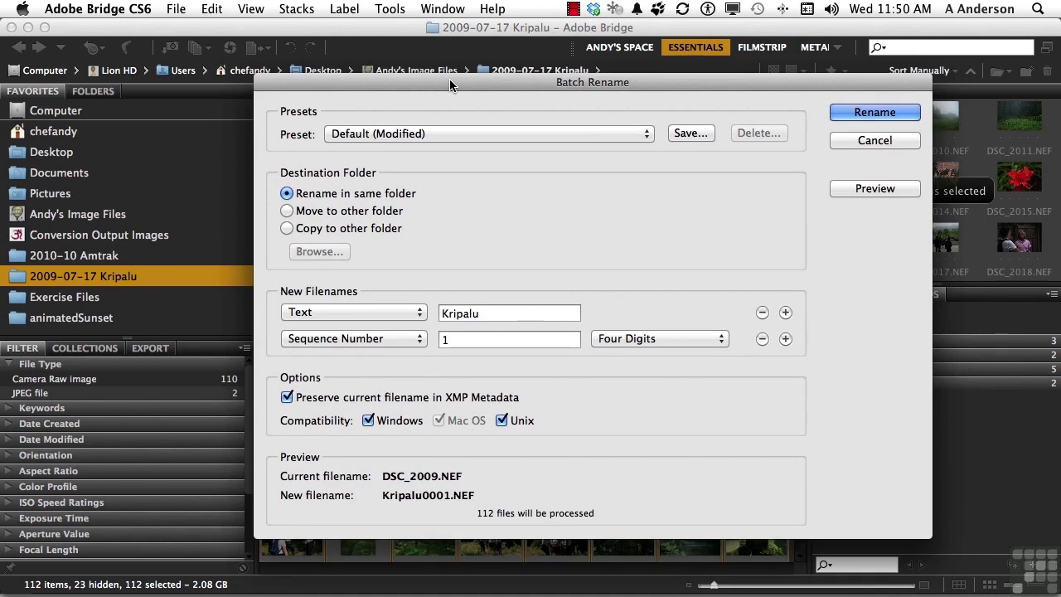
drag(449, 78, 449, 70)
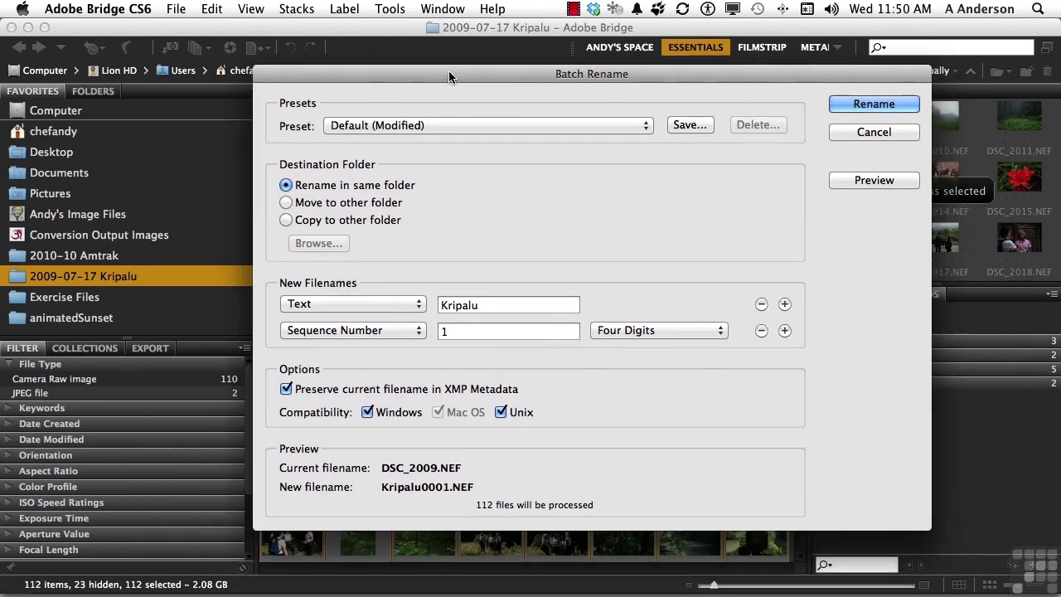
Step: Run the batch rename so the 112 photos become Kripalu0001.NEF onward
click(847, 105)
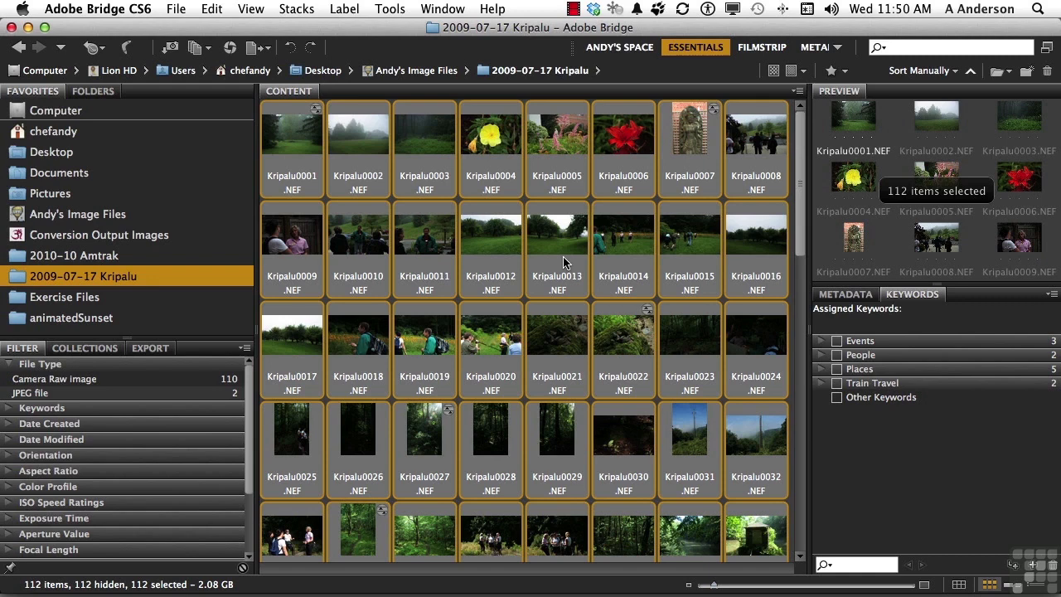
click(501, 251)
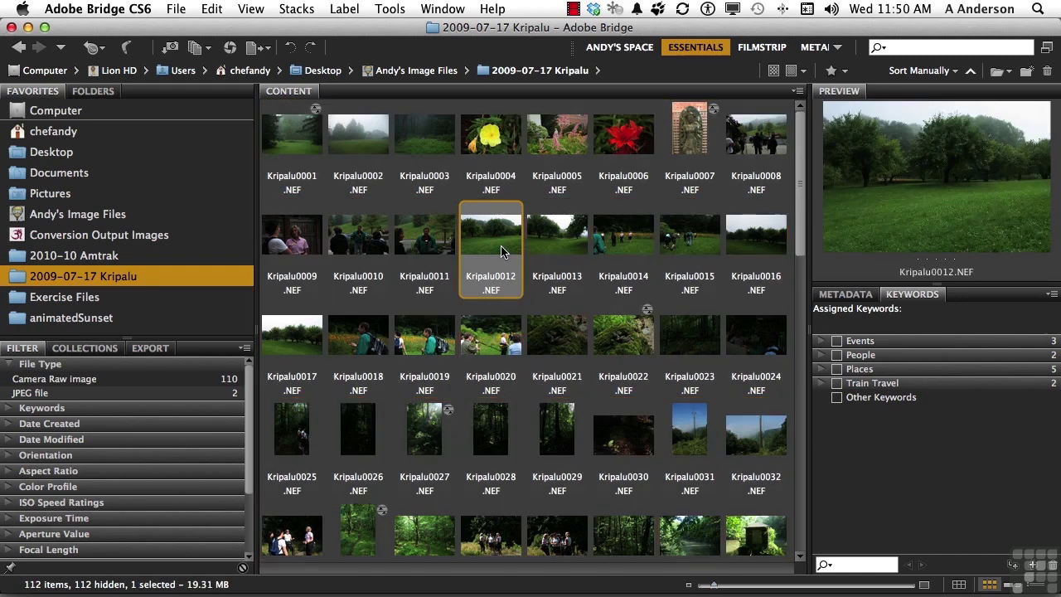
click(544, 251)
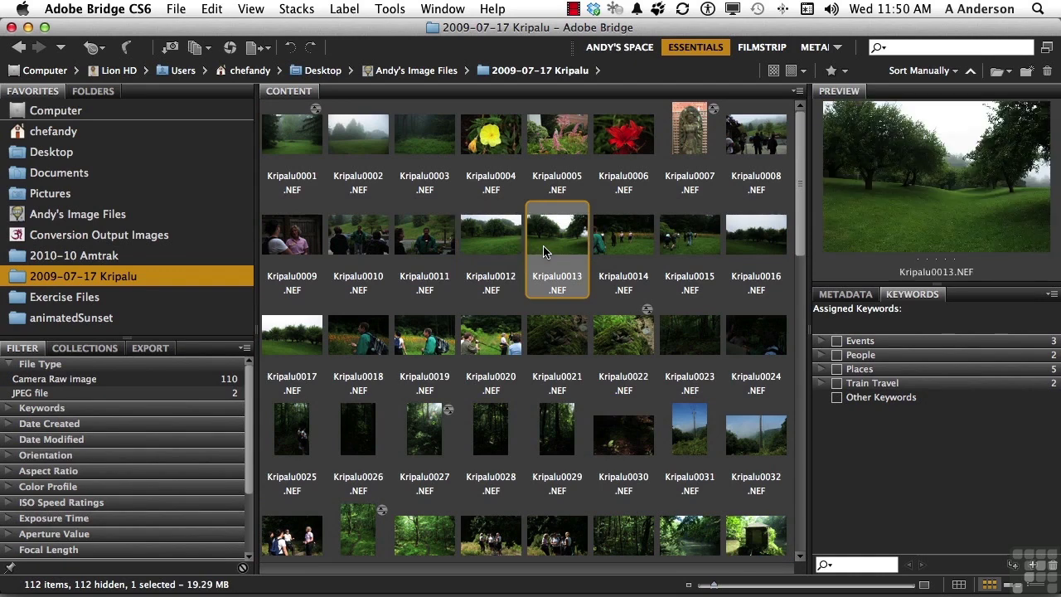
key(Delete)
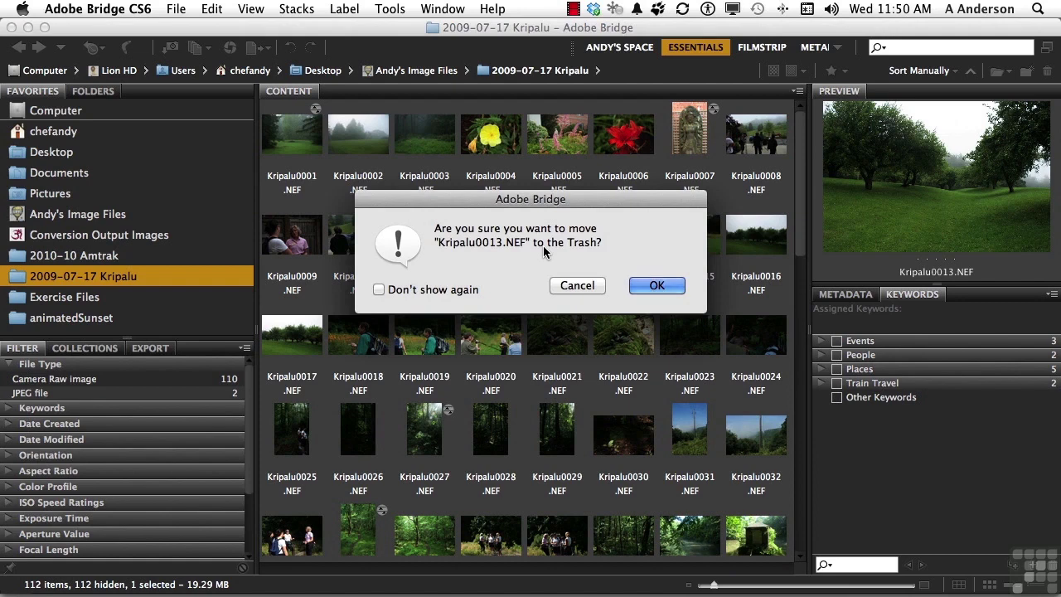
click(638, 284)
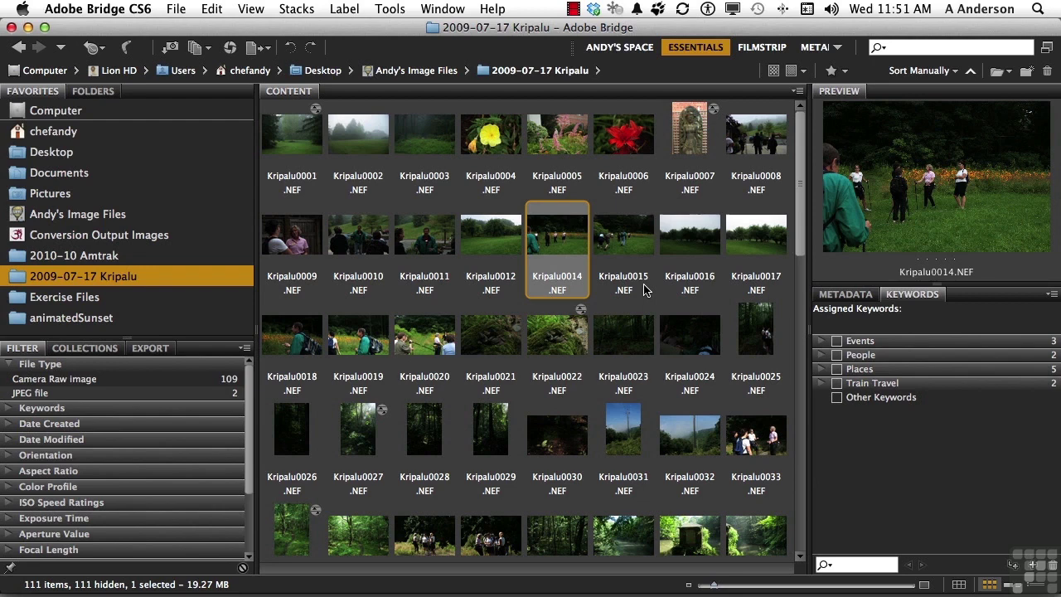
click(212, 10)
click(220, 30)
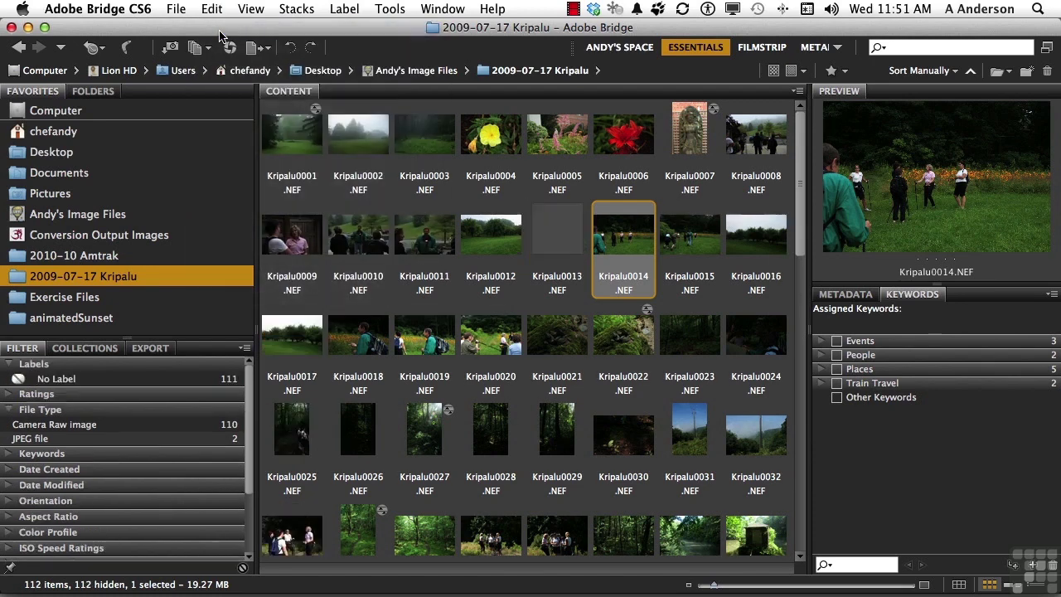